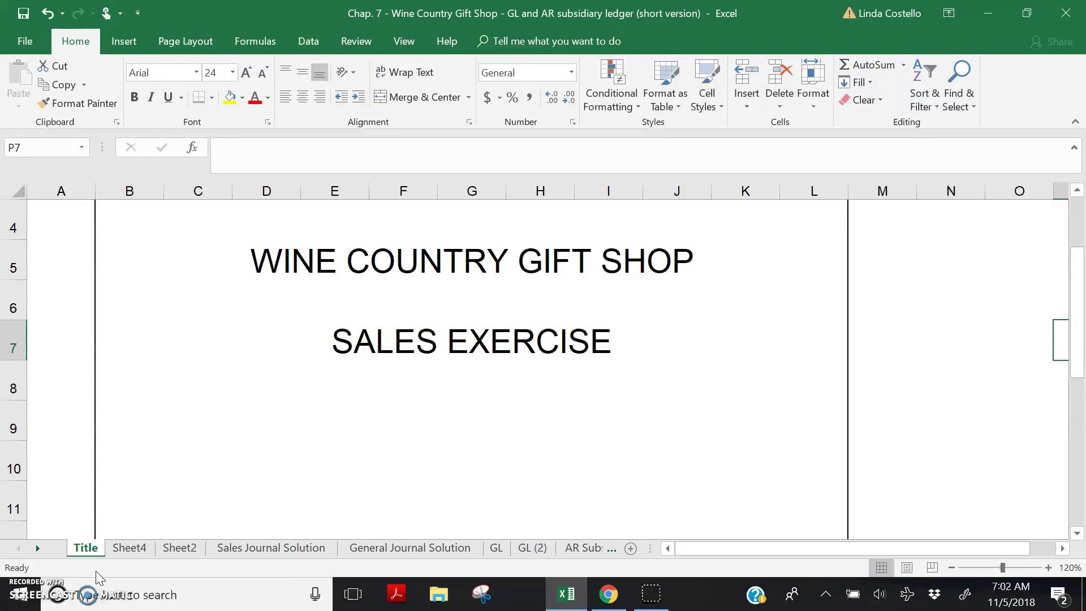
Review the blank Sched of AR sheet, then switch to the AR Subsidiary ledger
left_click(36, 549)
left_click(37, 549)
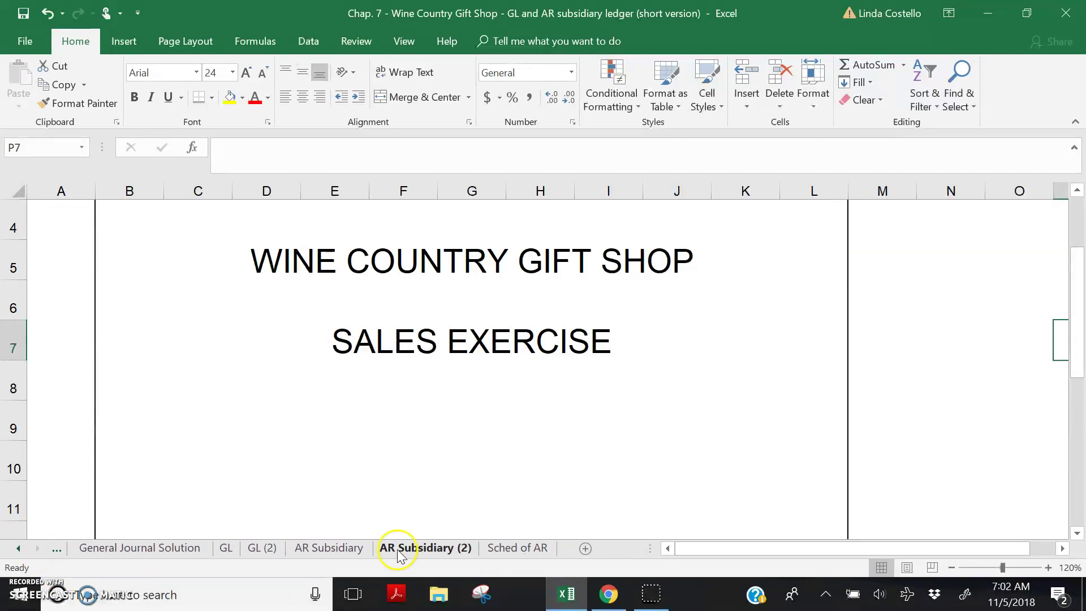
left_click(505, 548)
left_click(473, 471)
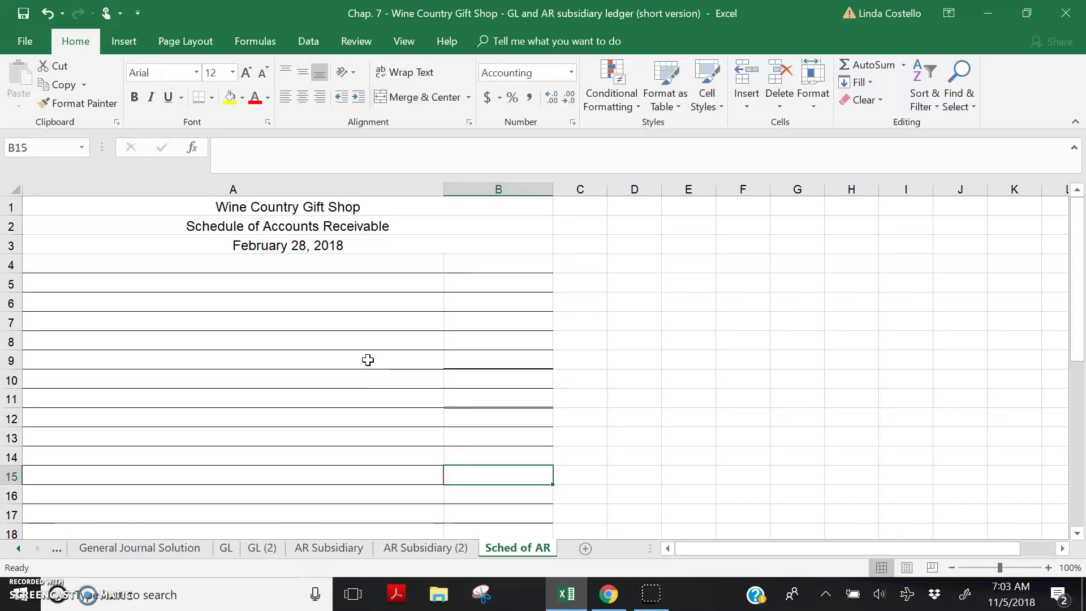
left_click(351, 549)
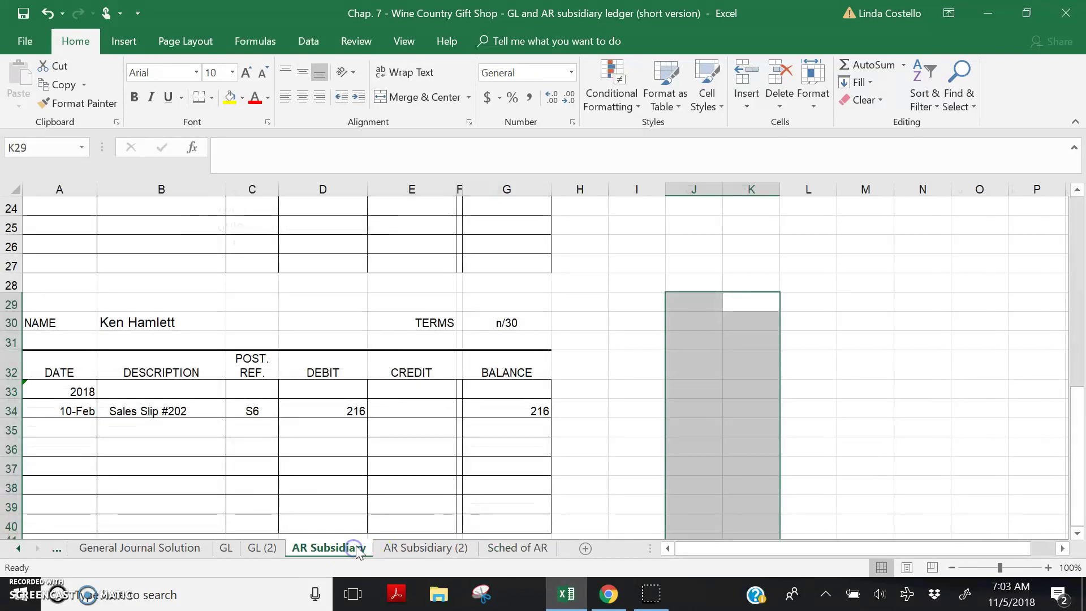
left_click_drag(1075, 464, 1075, 238)
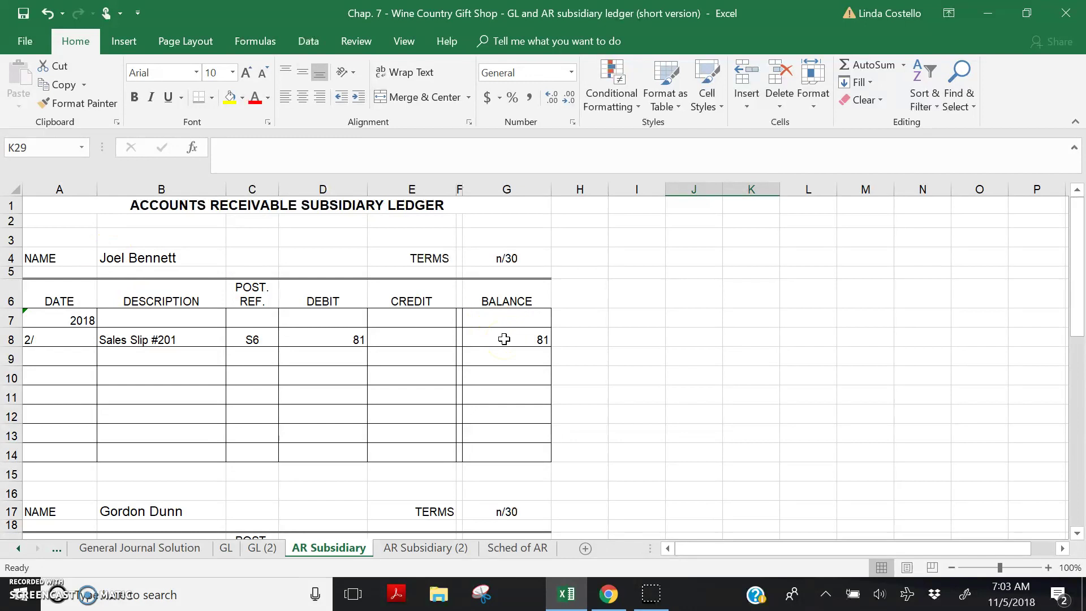
left_click(529, 548)
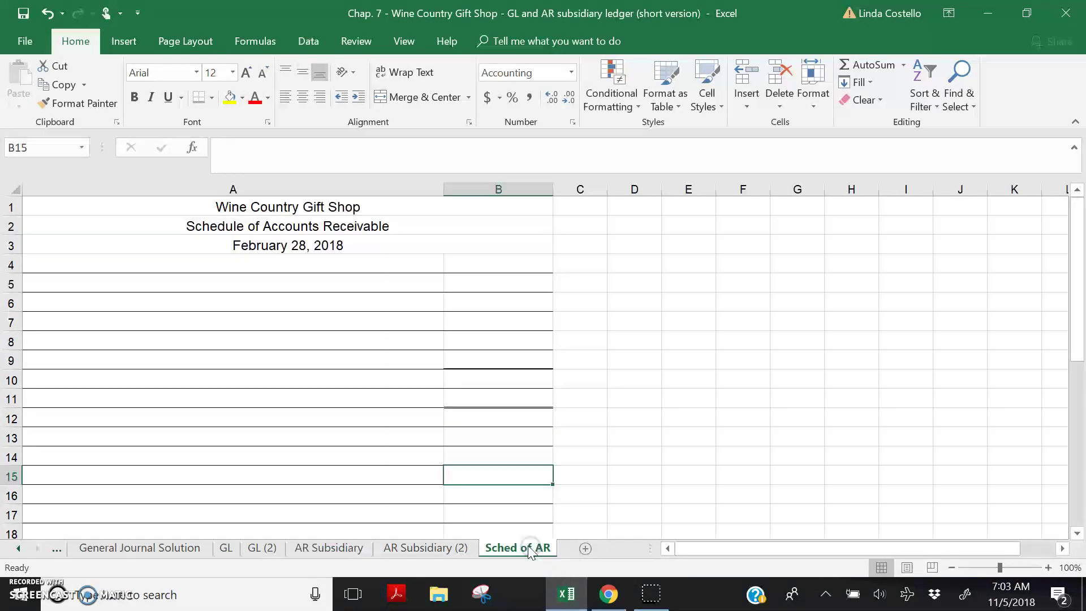
left_click(63, 280)
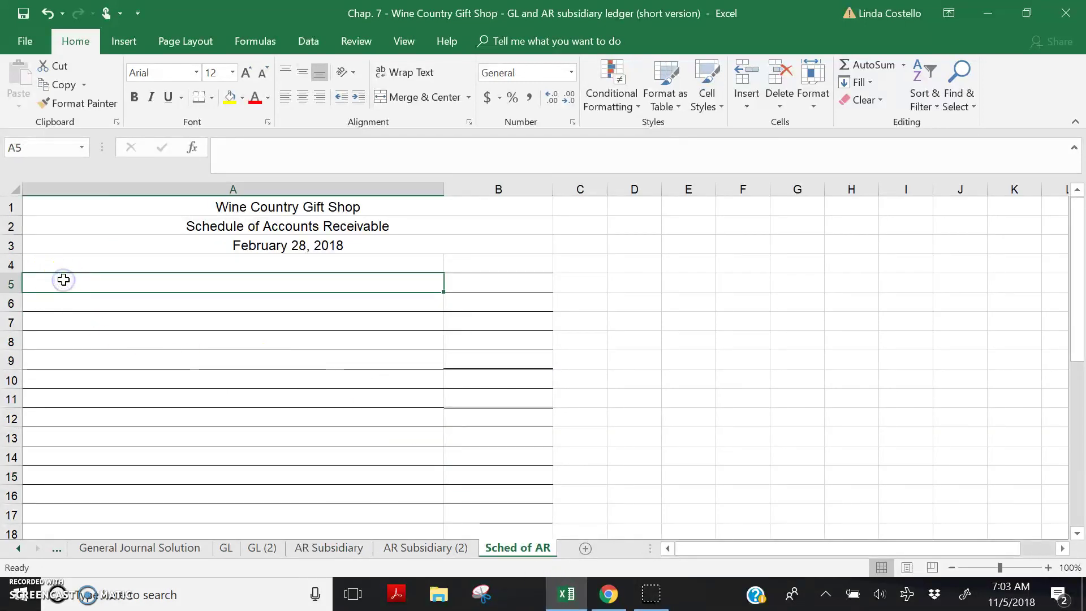
left_click(59, 552)
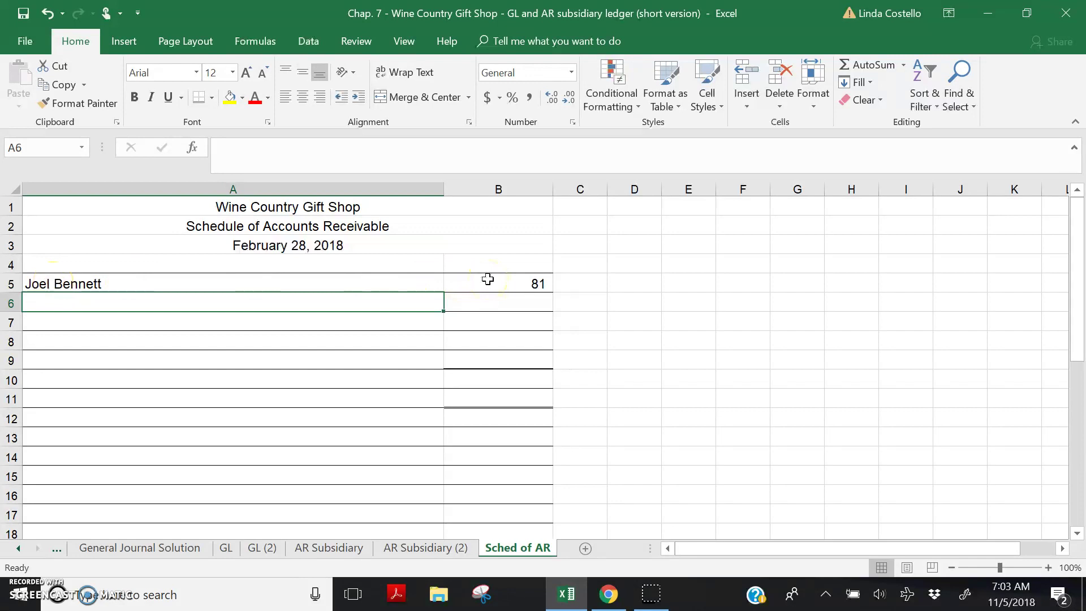
left_click(336, 548)
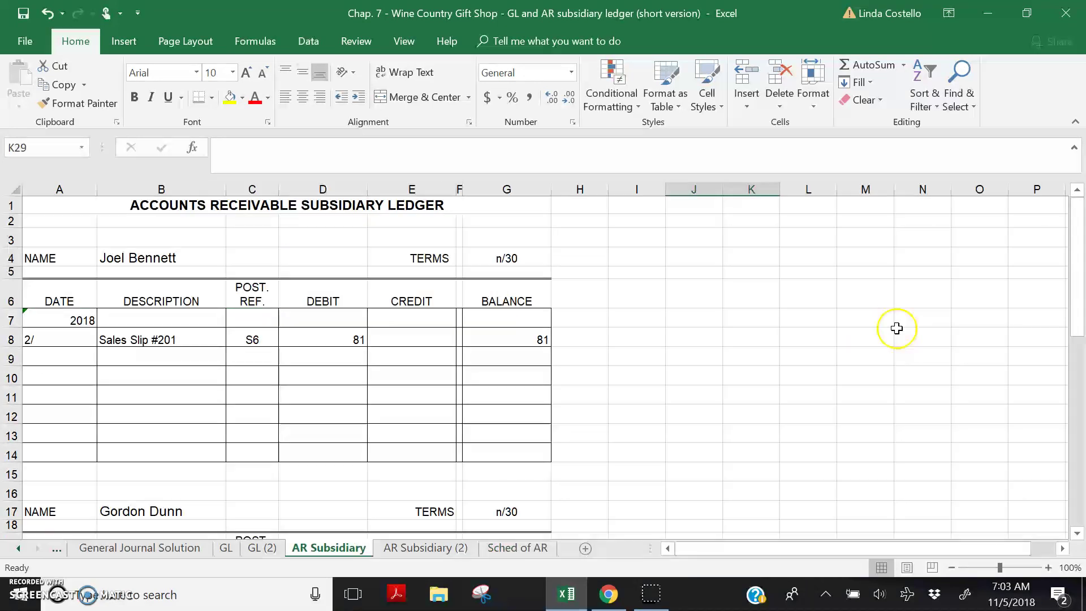
left_click_drag(1074, 214, 1060, 287)
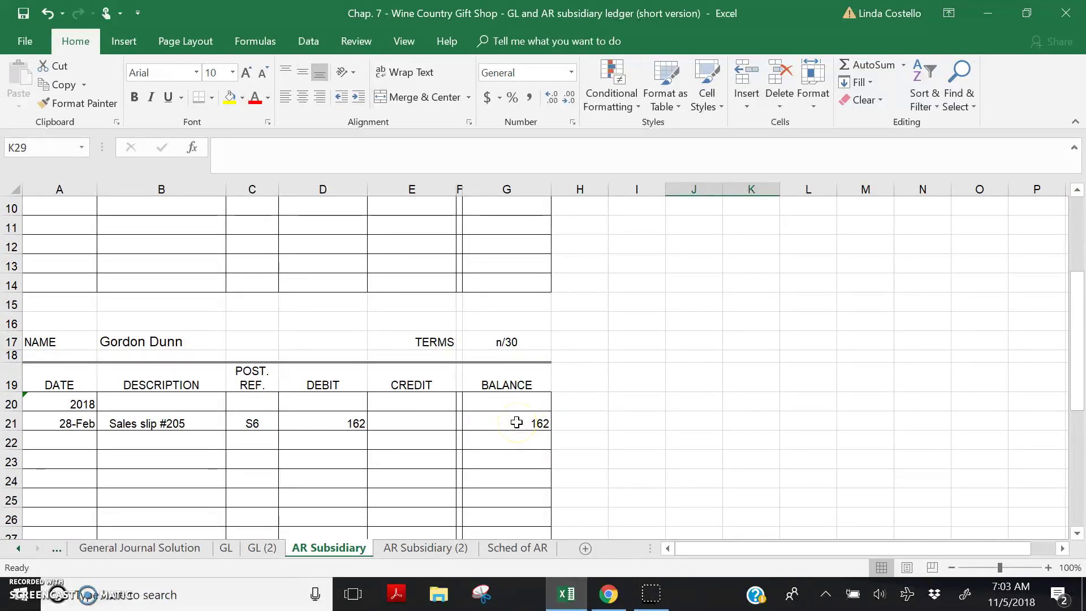
left_click(516, 548)
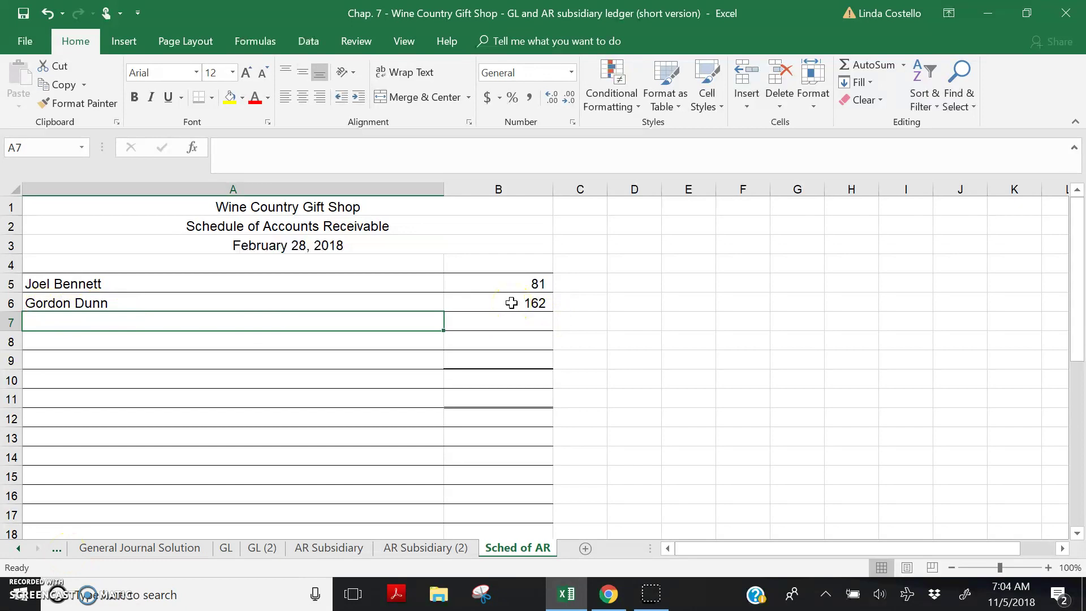
left_click(348, 548)
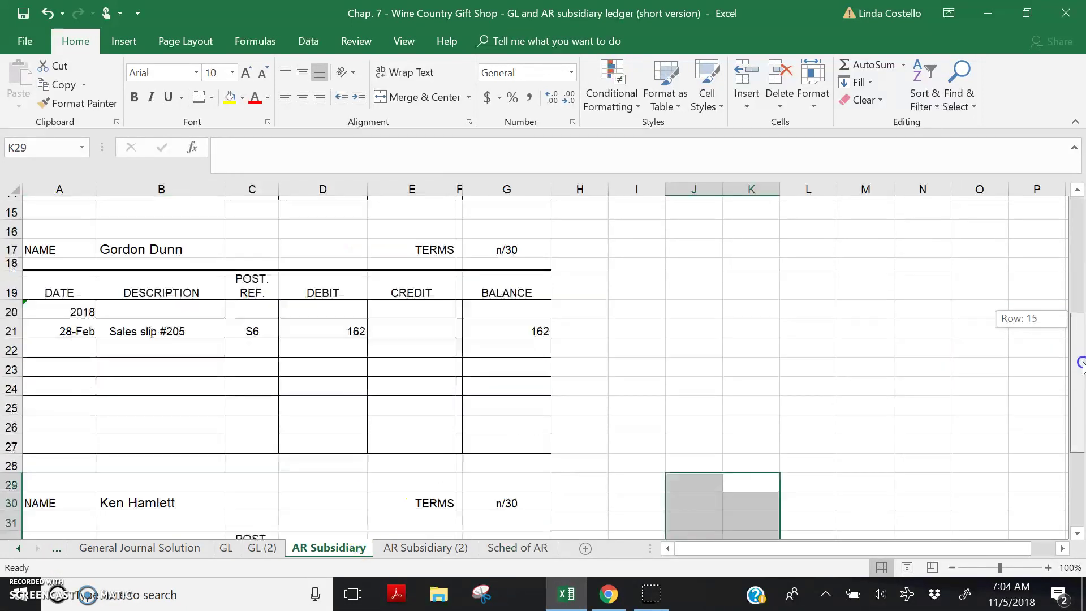
left_click_drag(1074, 307, 1069, 425)
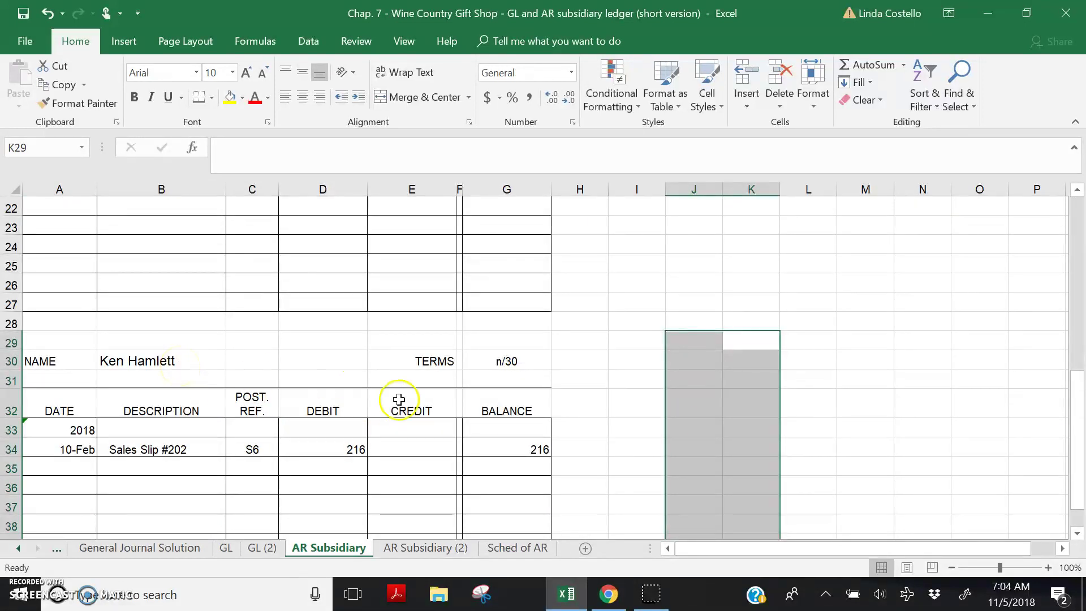
left_click(627, 420)
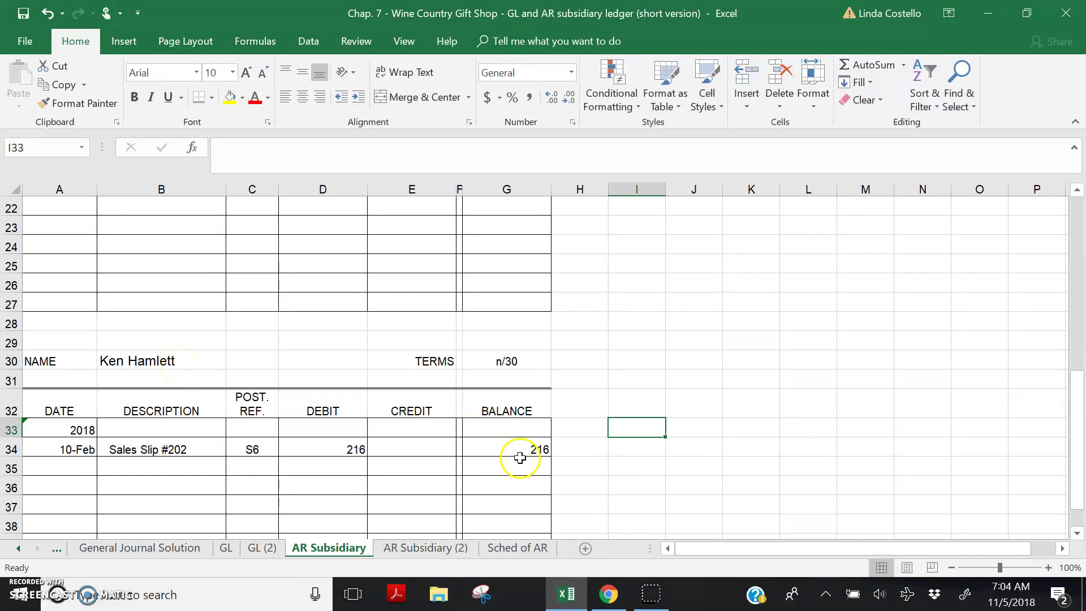
left_click(509, 552)
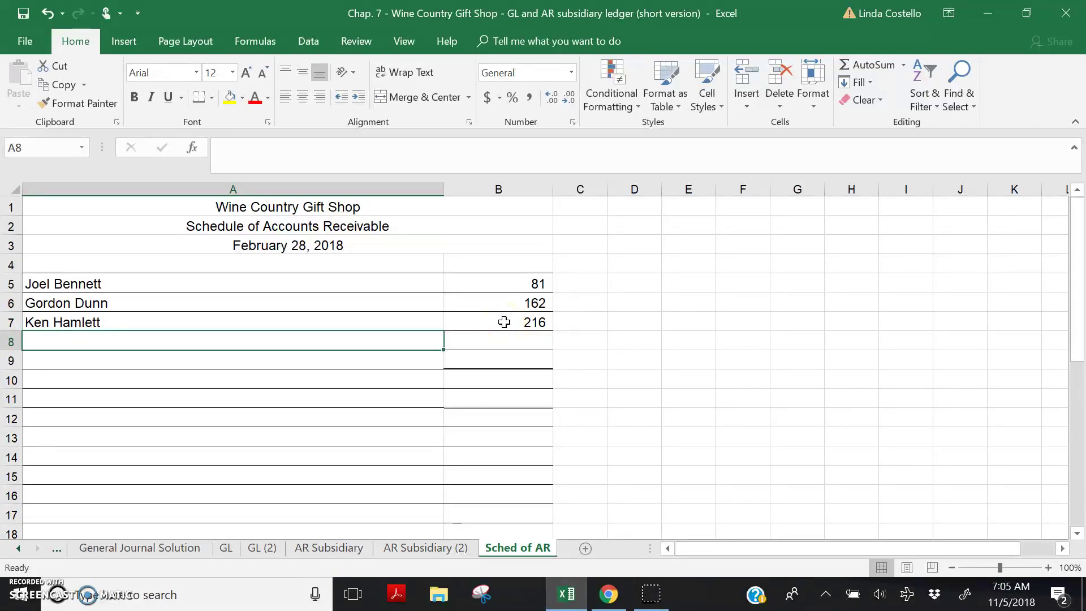
left_click(408, 550)
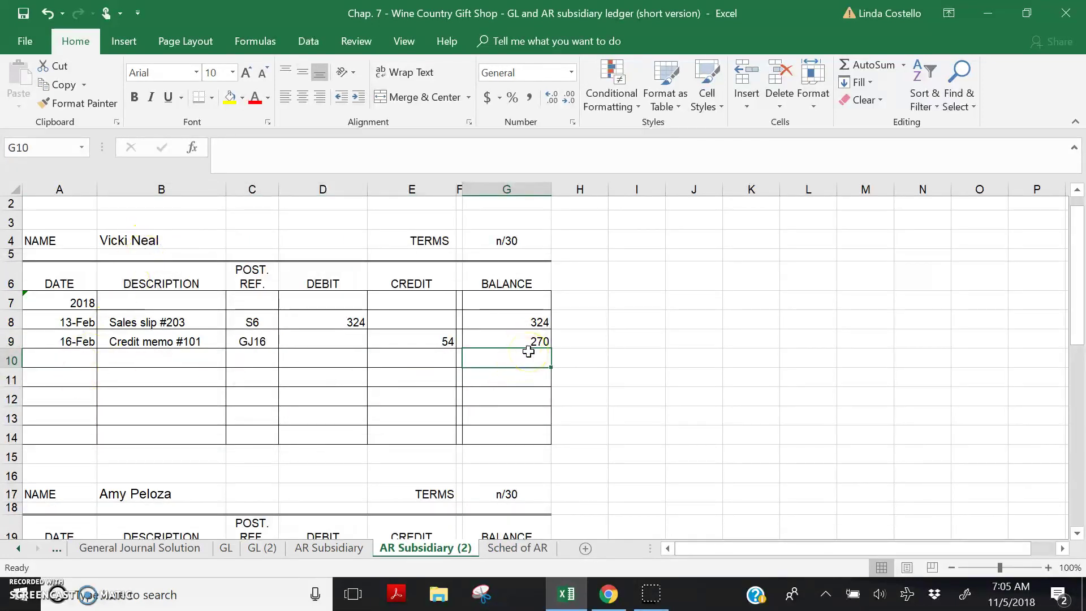
left_click(509, 548)
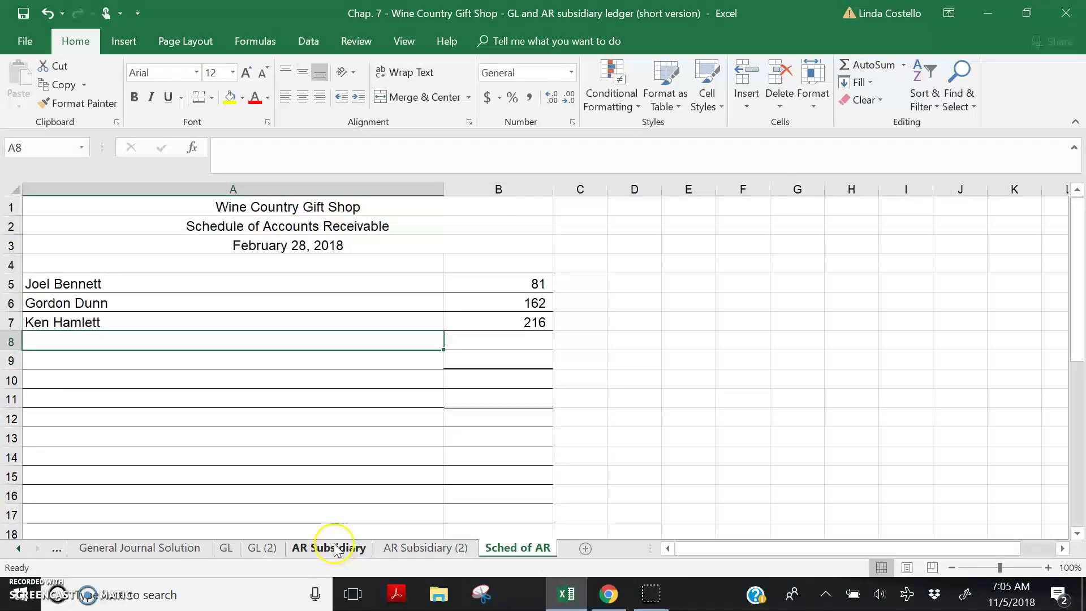
left_click(80, 357)
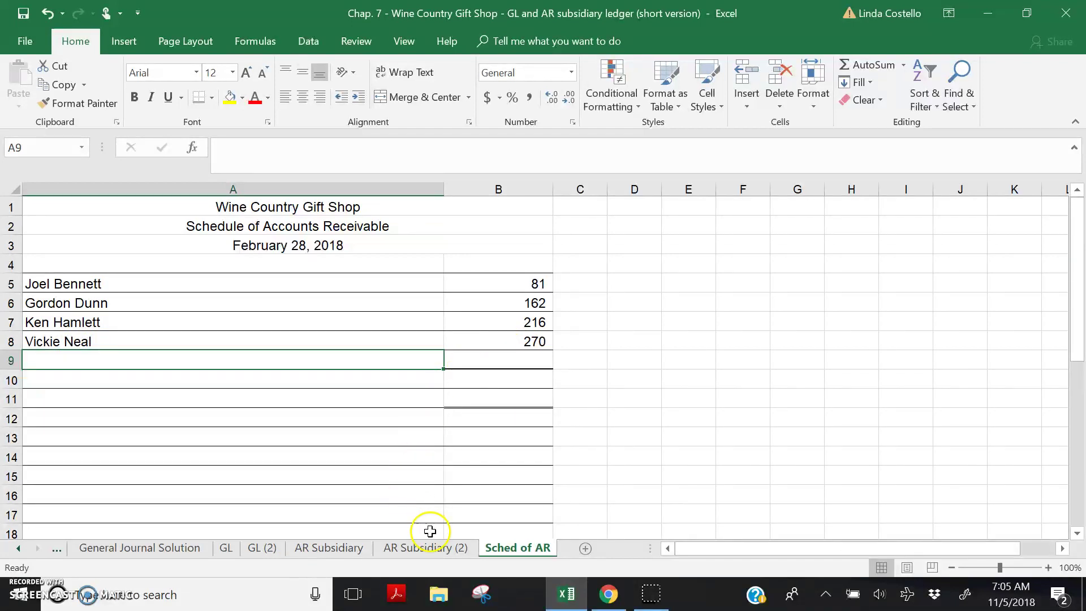
left_click(429, 548)
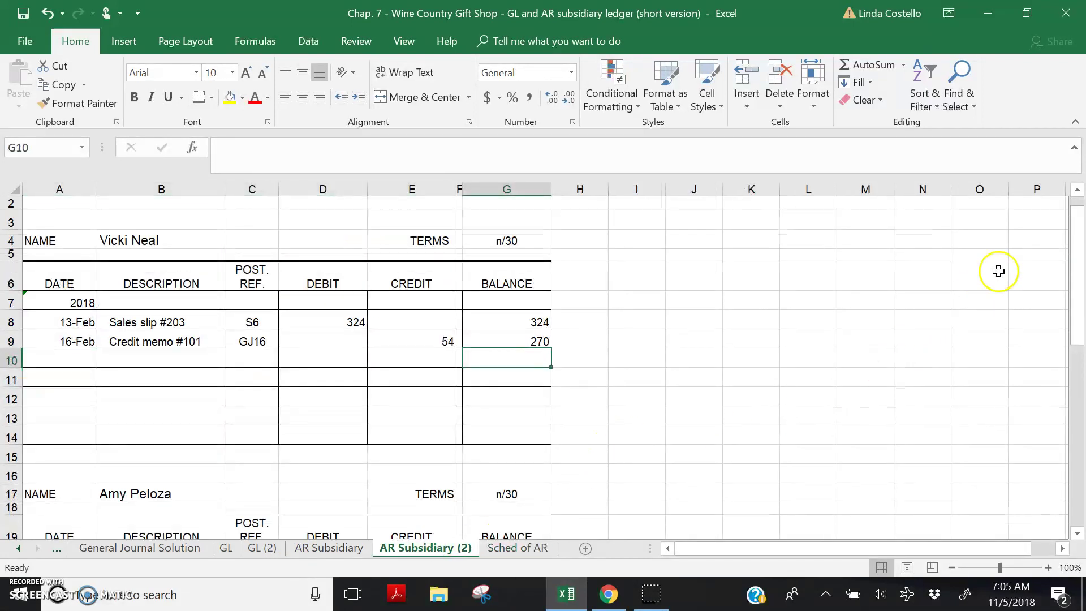
left_click_drag(1076, 250, 1058, 334)
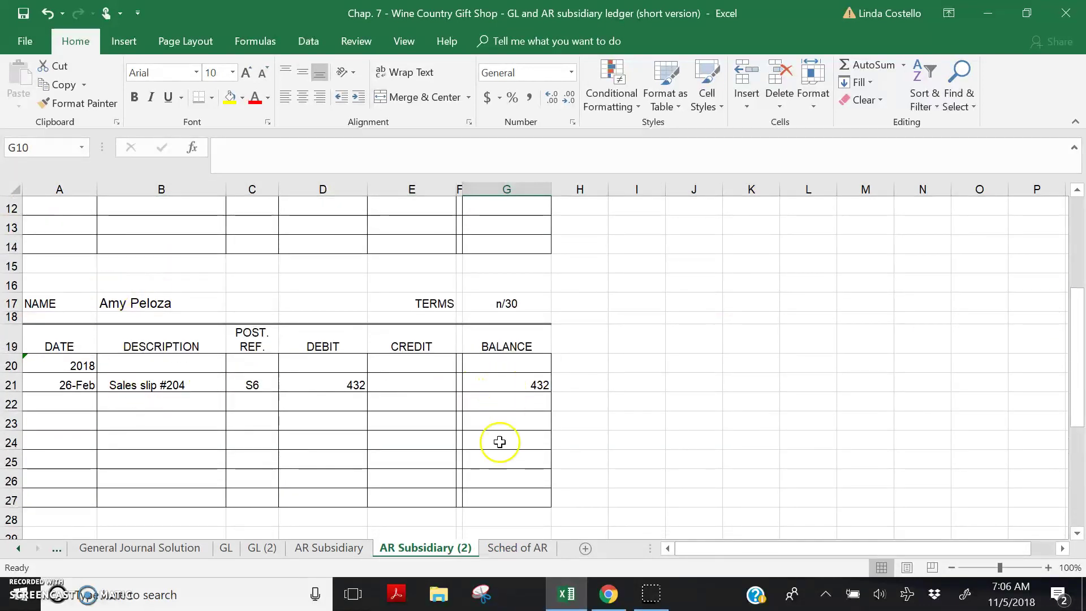
left_click(525, 547)
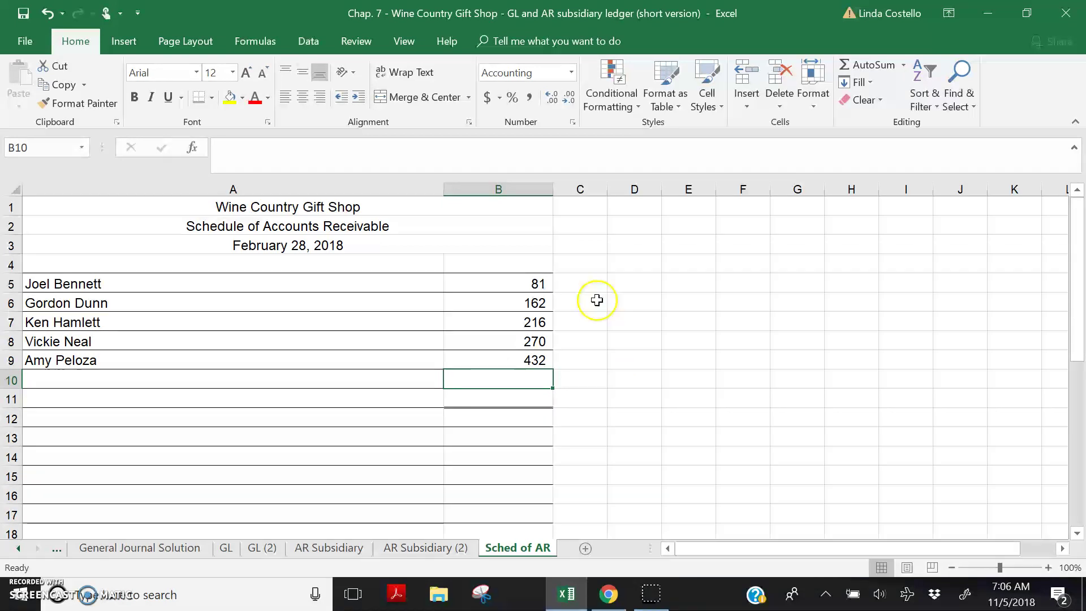
AutoSum B5:B11 to a 1,161 total and label A11 'Totals'
left_click_drag(531, 397, 550, 283)
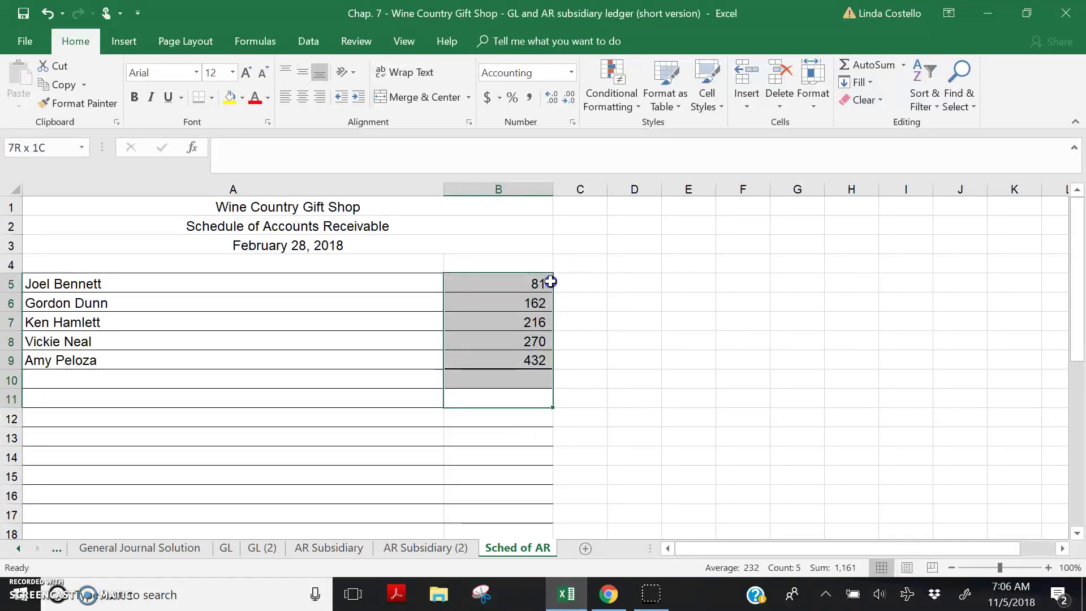
left_click(859, 70)
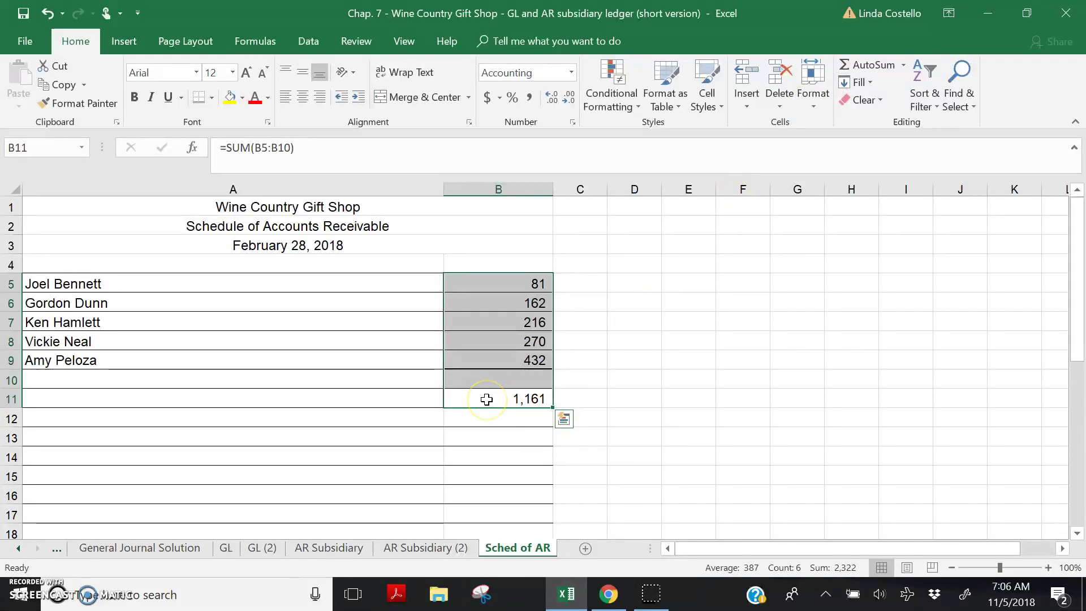
left_click(67, 395)
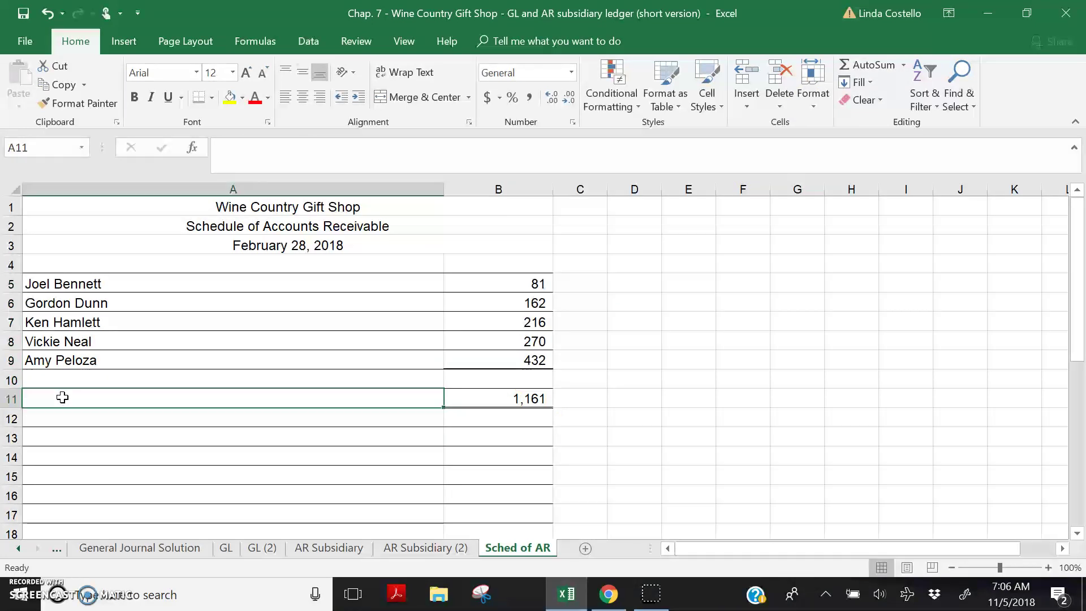
type("Total")
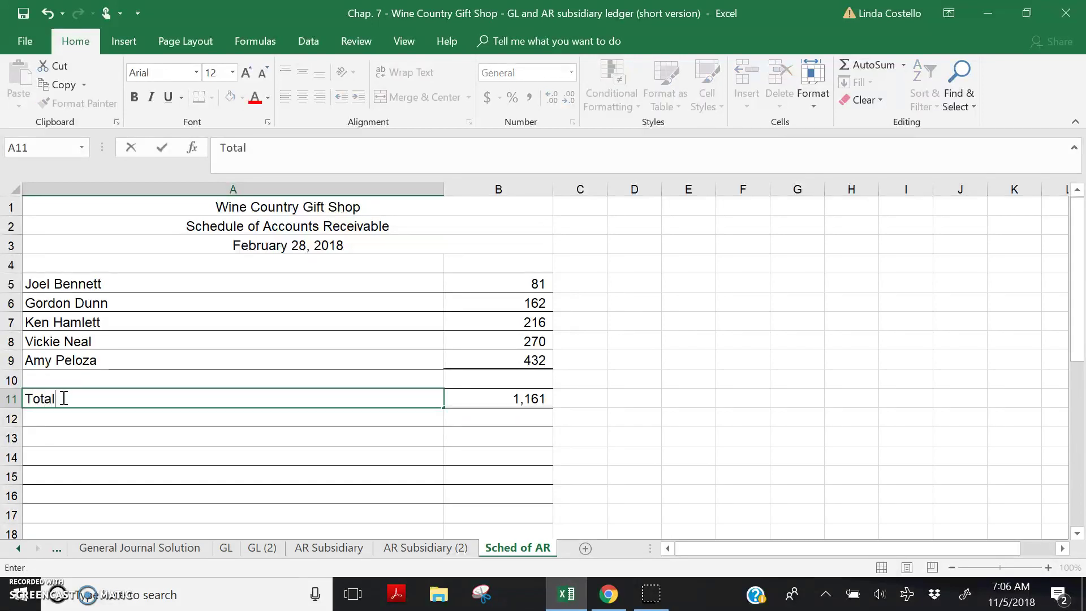
type("s")
left_click(160, 433)
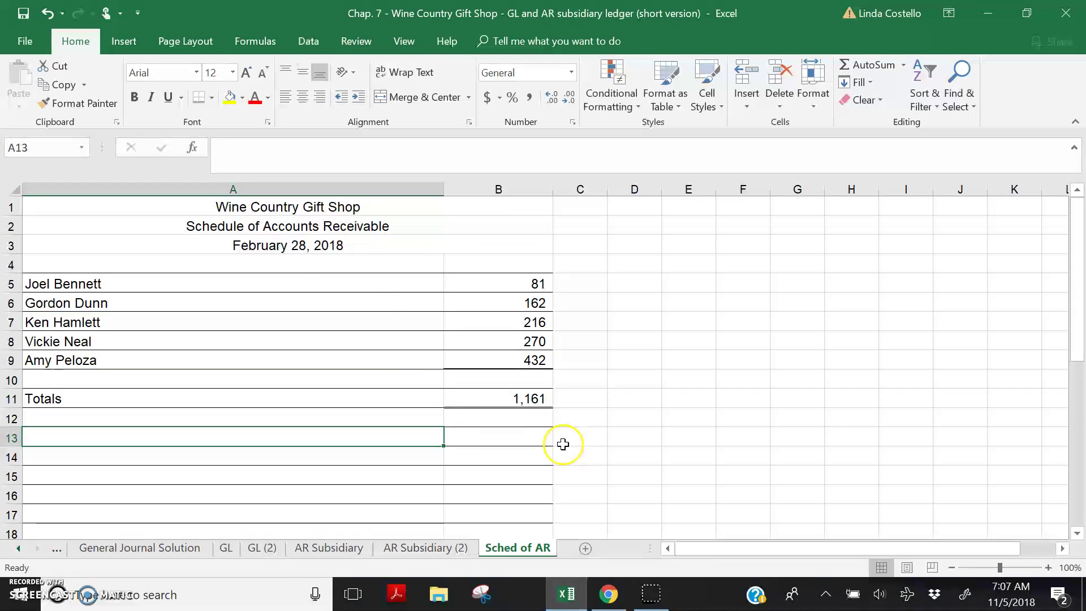
left_click(463, 546)
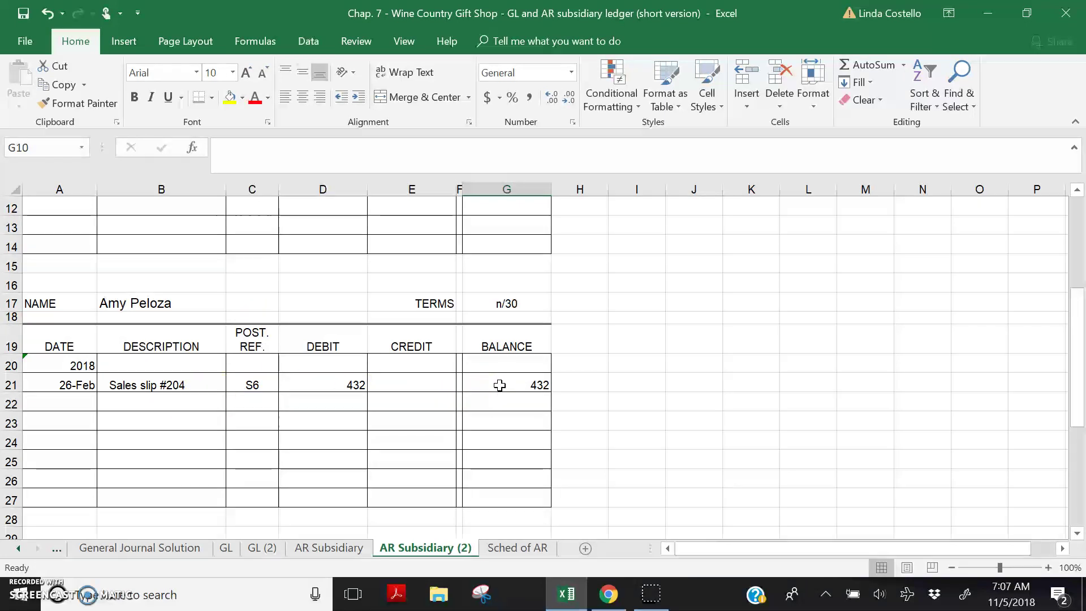
Confirm the GL Accounts Receivable 1,161 balance, then return to the Sched of AR sheet
left_click(225, 548)
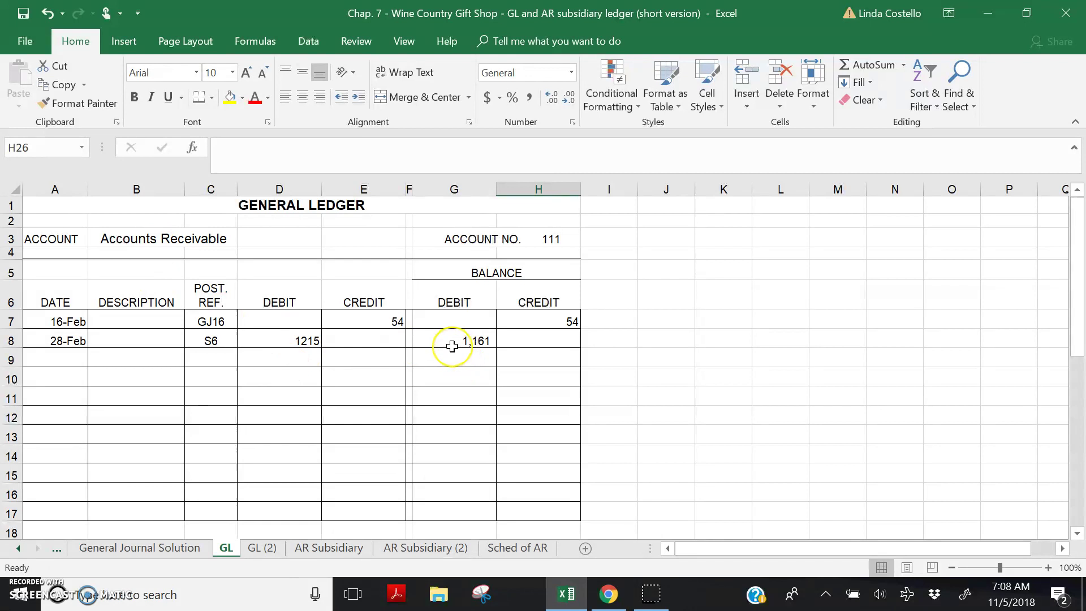
left_click(528, 548)
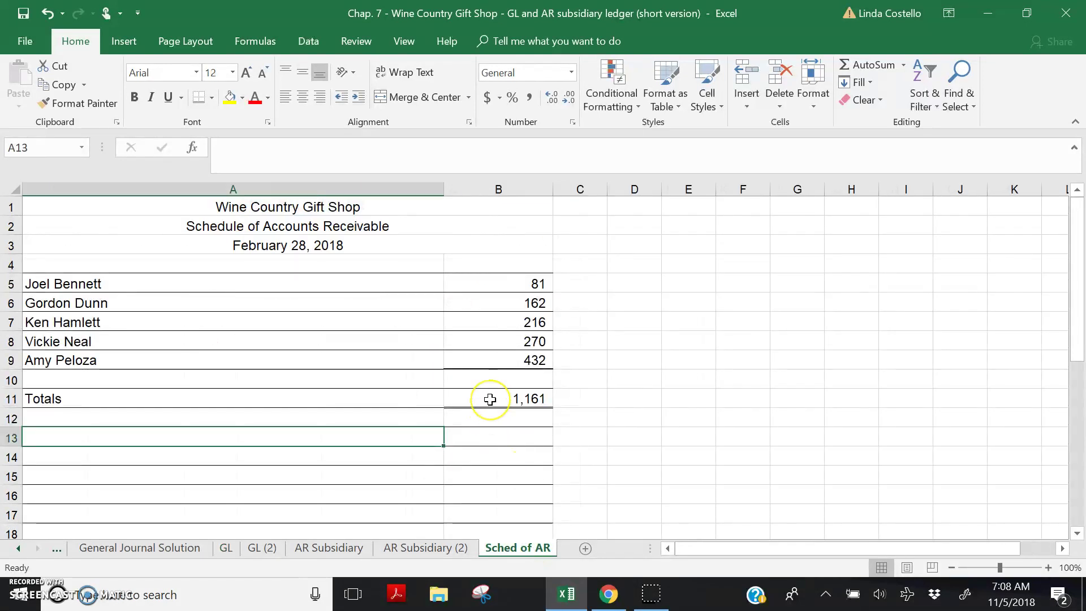